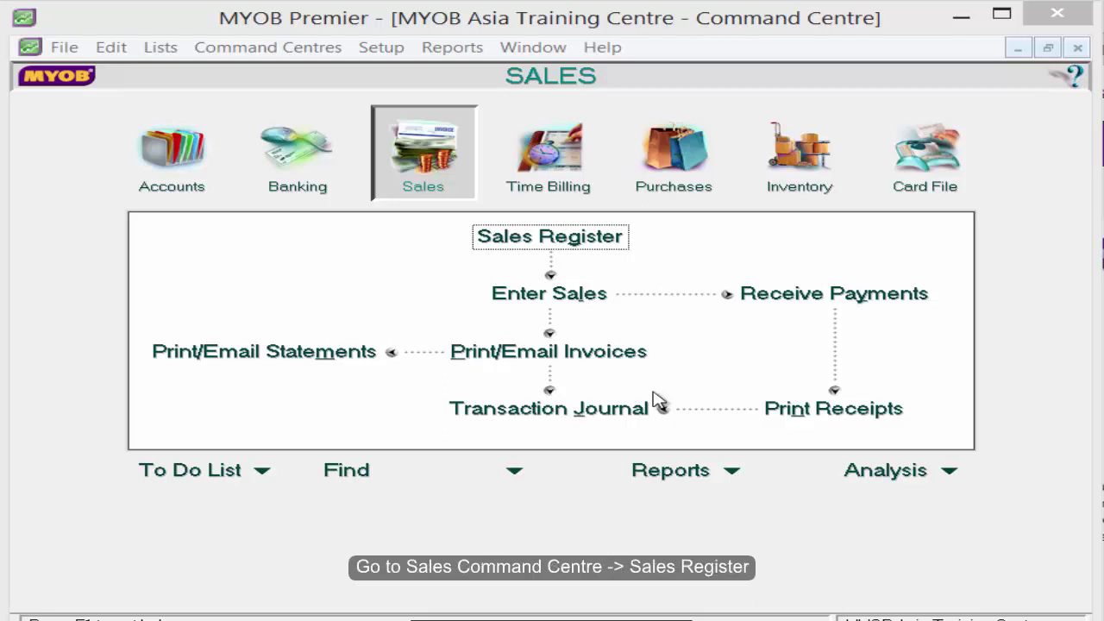
Step: Open the Sales Register's Open Invoices, showing the $100.00 invoice dated 02/11/2015
click(443, 162)
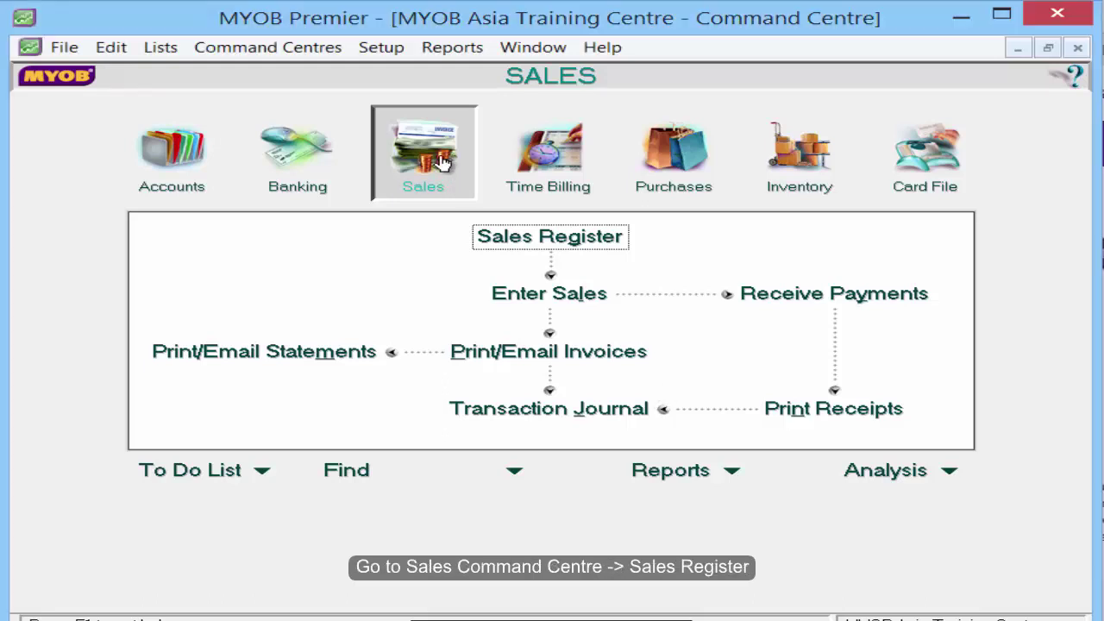
click(545, 246)
click(473, 96)
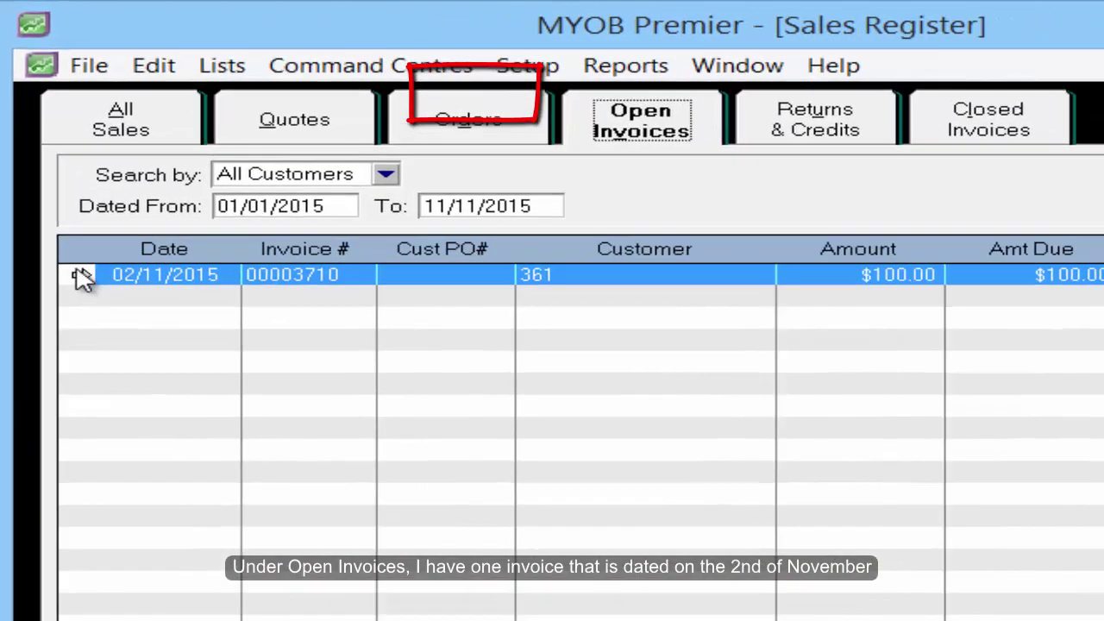
Step: Check the 02/11/2015 invoice's Net 30 terms (due 02/12/2015), then close the Sales Register
click(60, 204)
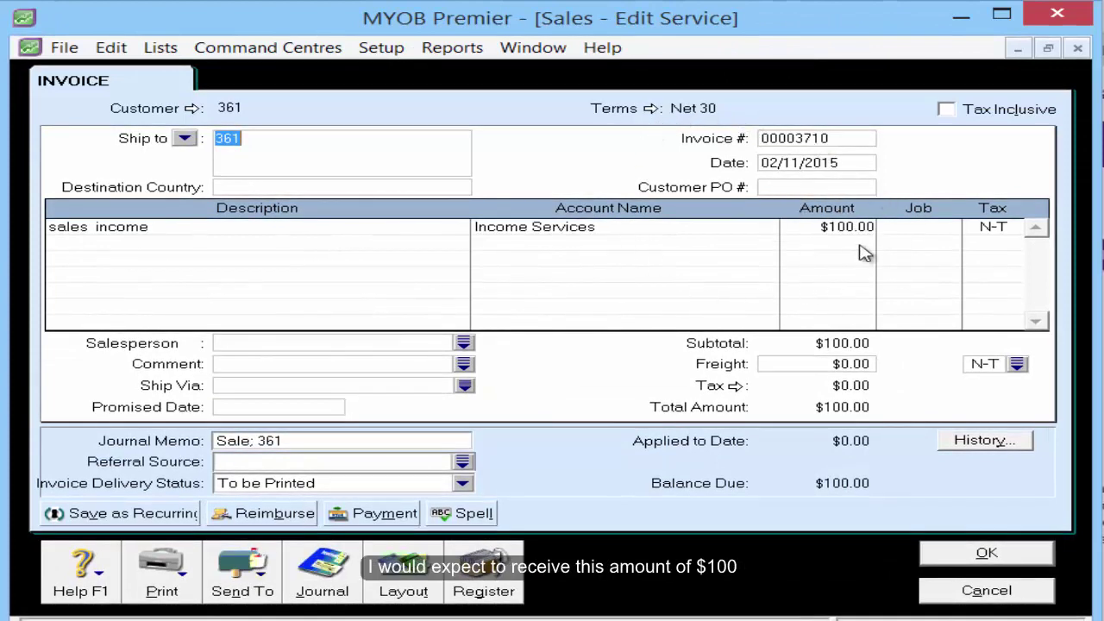
click(651, 108)
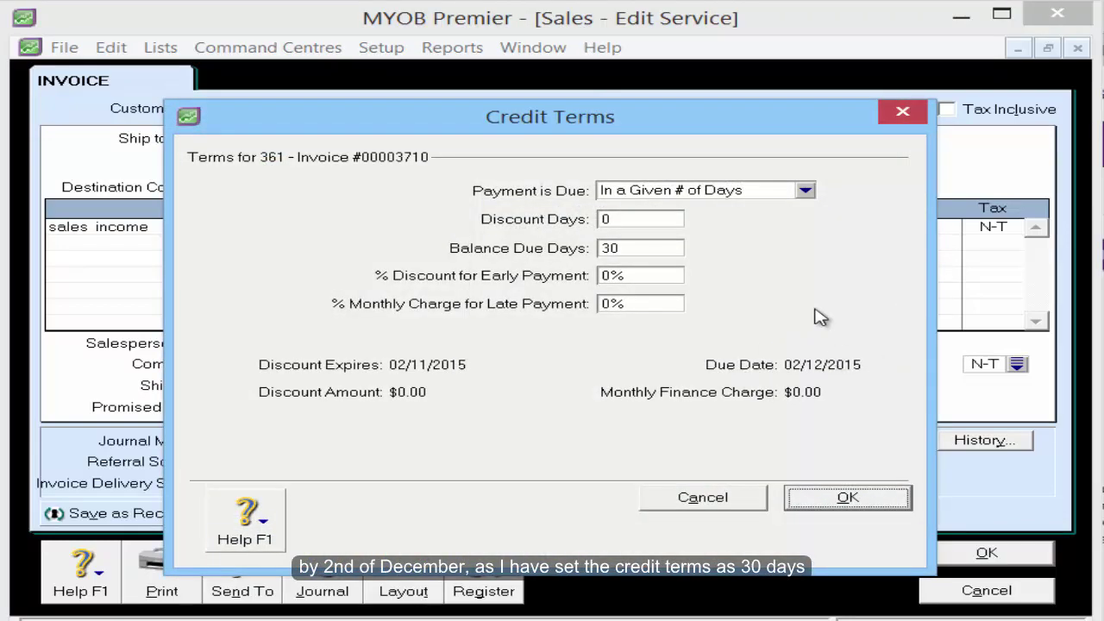
drag(743, 116, 747, 174)
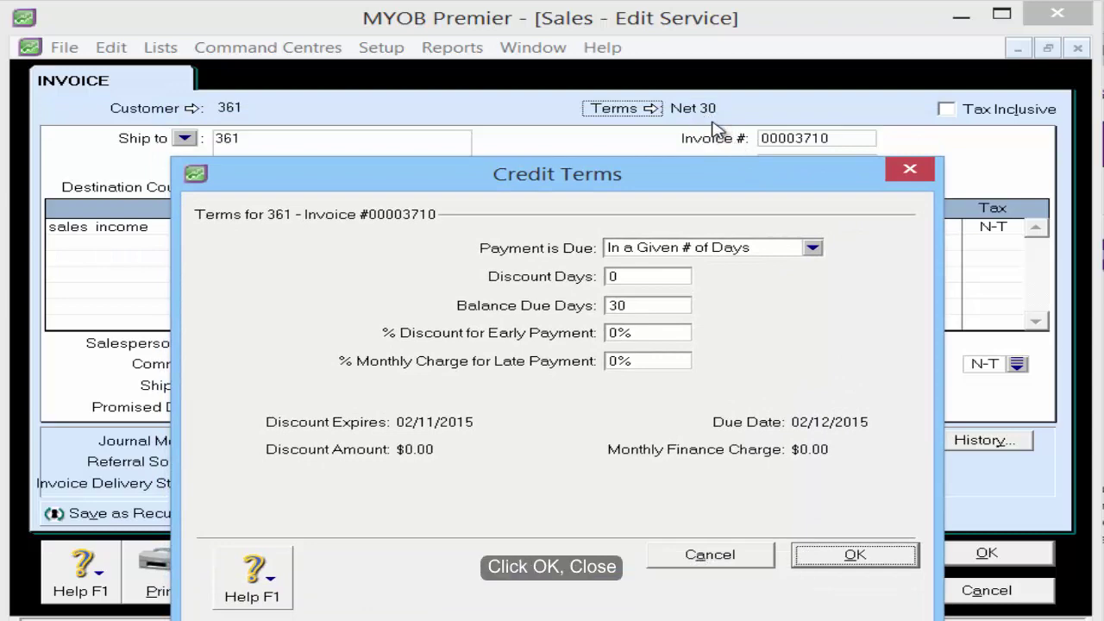
click(848, 556)
click(949, 553)
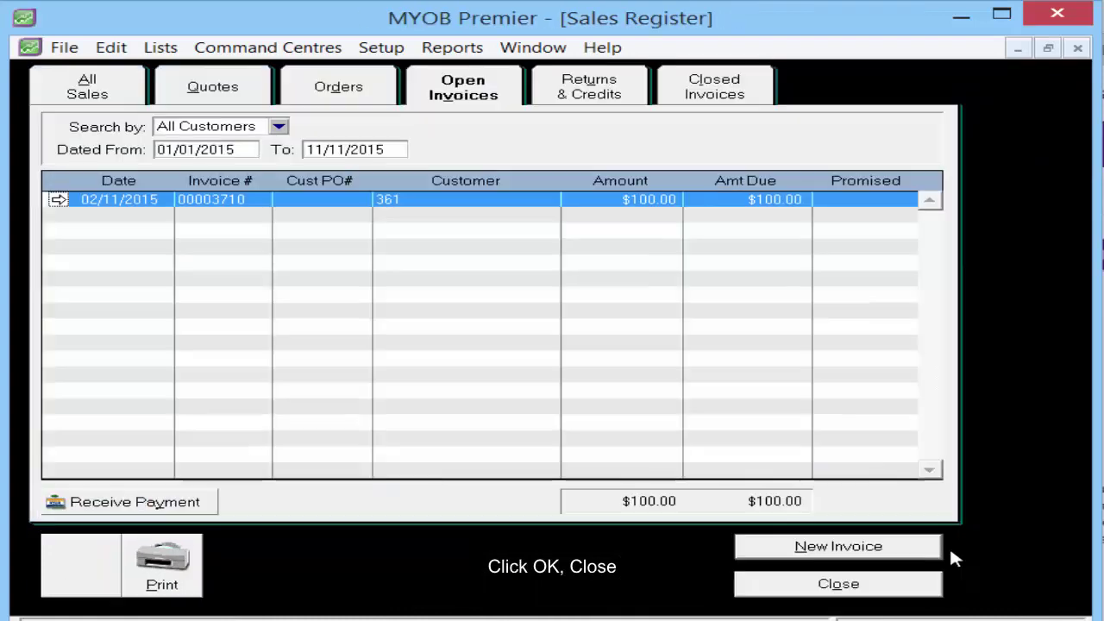
click(901, 586)
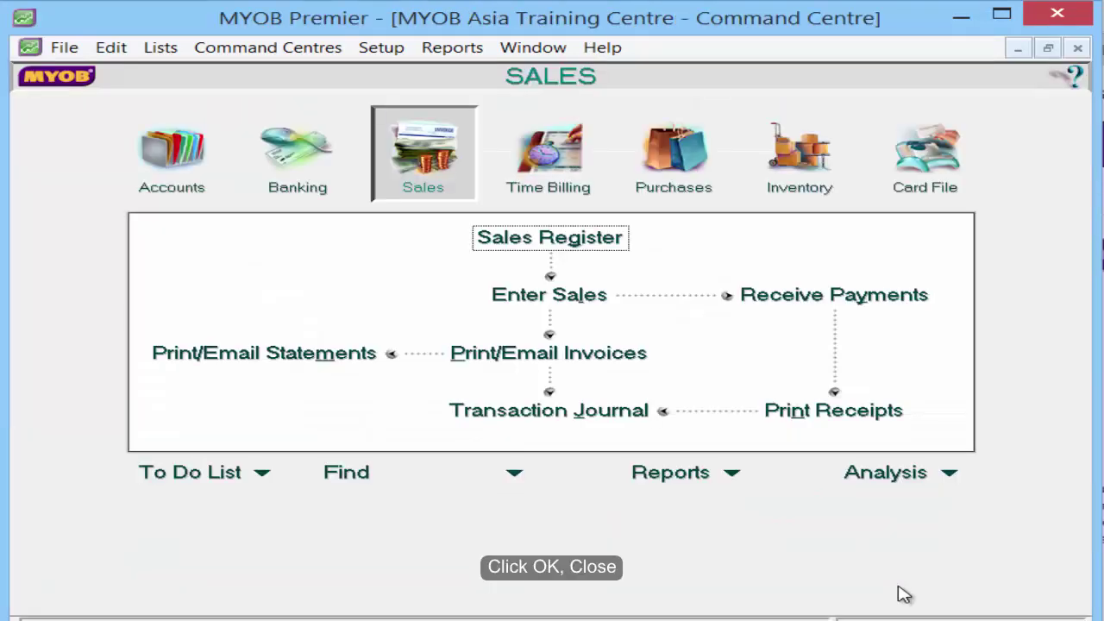
Step: Open the Purchases Register on its Open Bills list
click(692, 161)
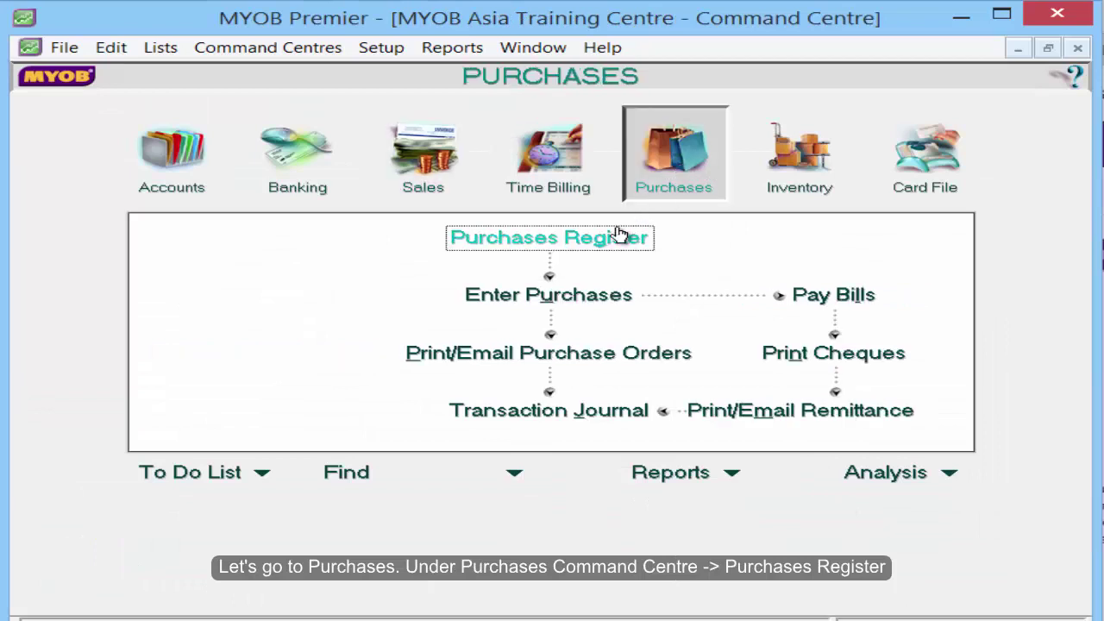
click(626, 239)
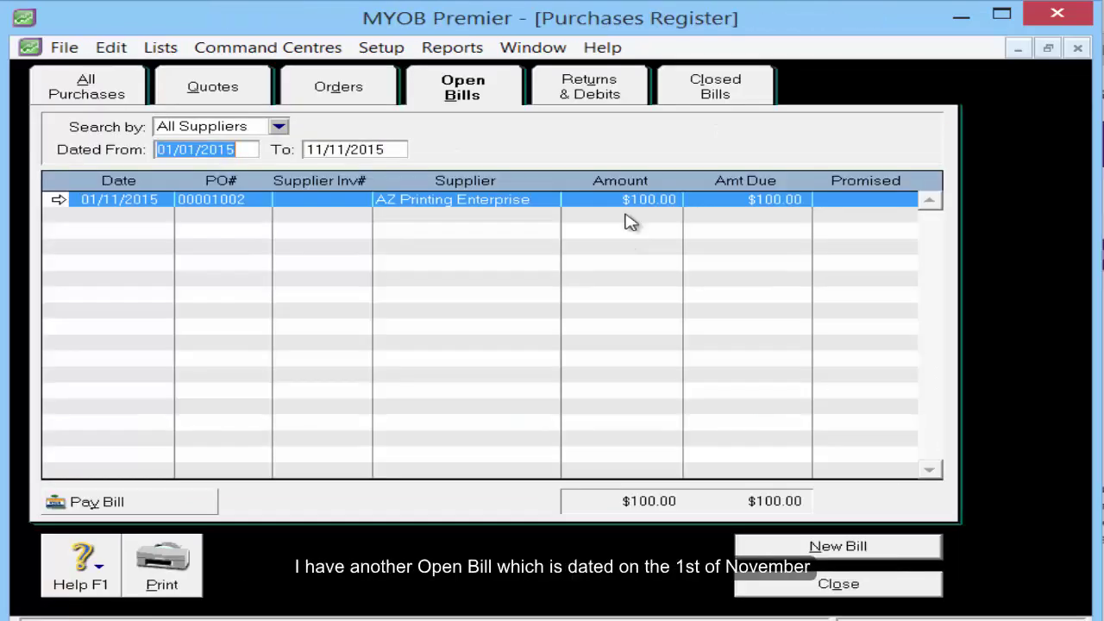
click(467, 99)
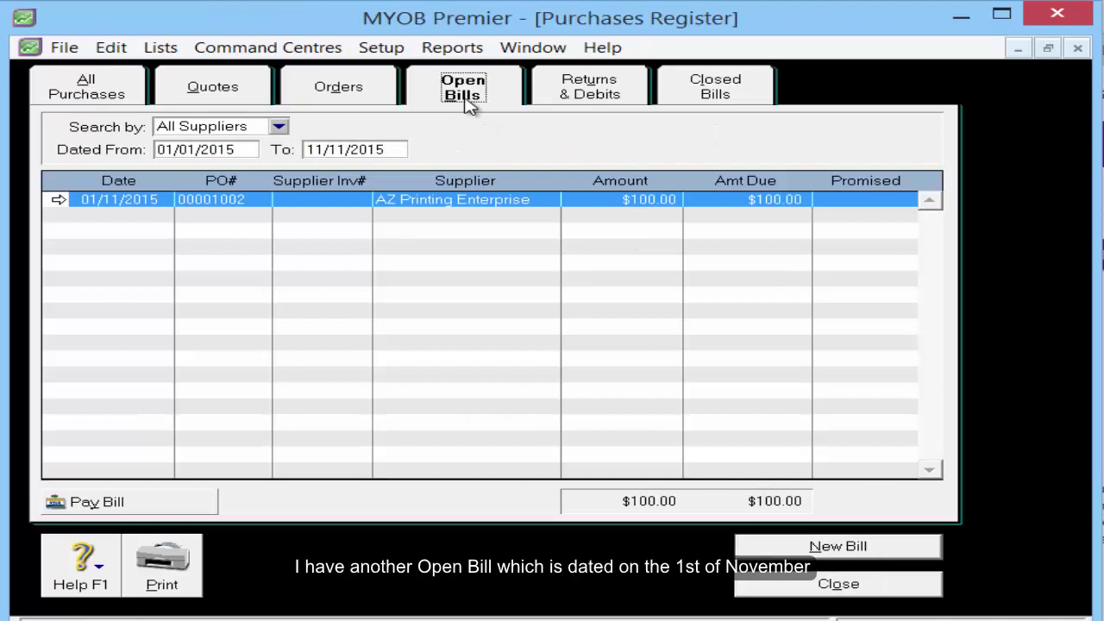
Step: Check the AZ Printing Enterprise bill's Net 14 terms, due 15/11/2015
click(58, 202)
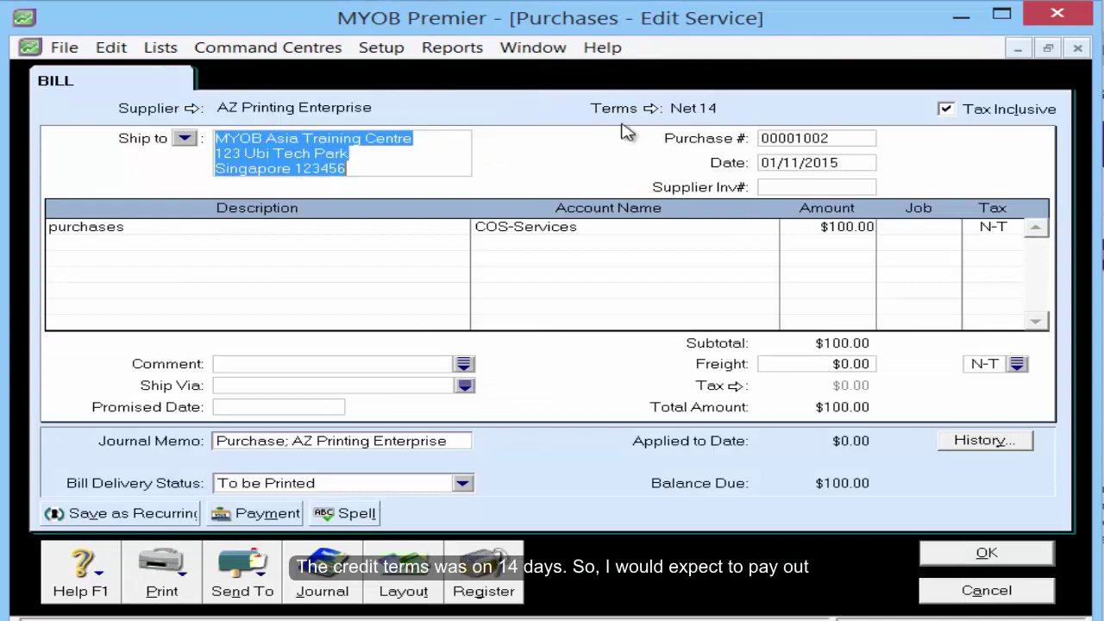
click(655, 112)
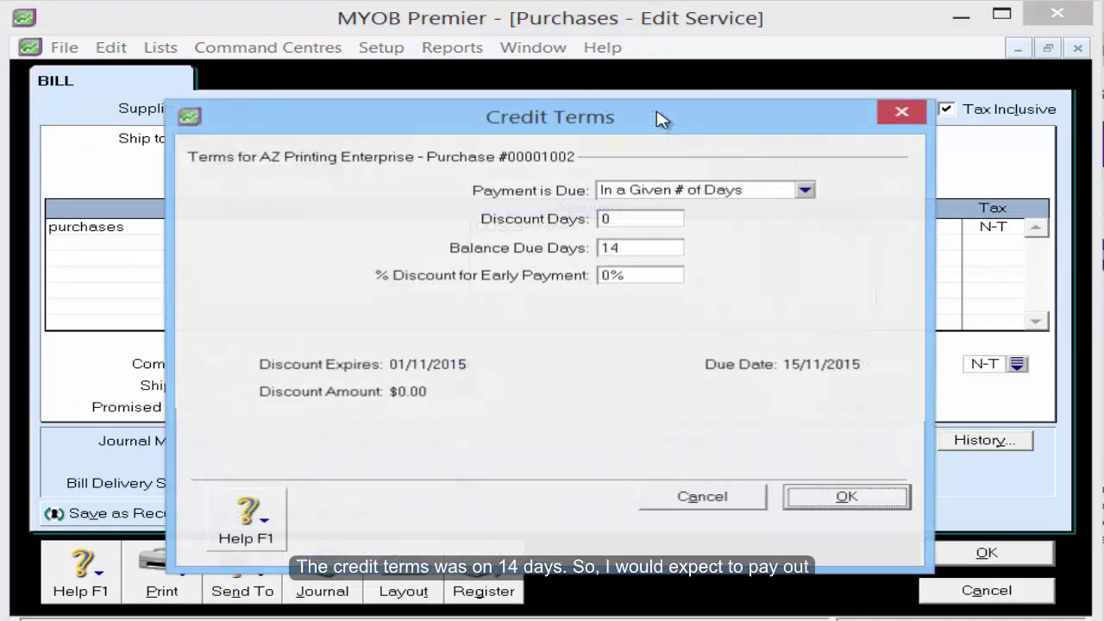
mouse_move(658, 118)
mouse_down()
mouse_move(629, 189)
mouse_move(530, 172)
mouse_up()
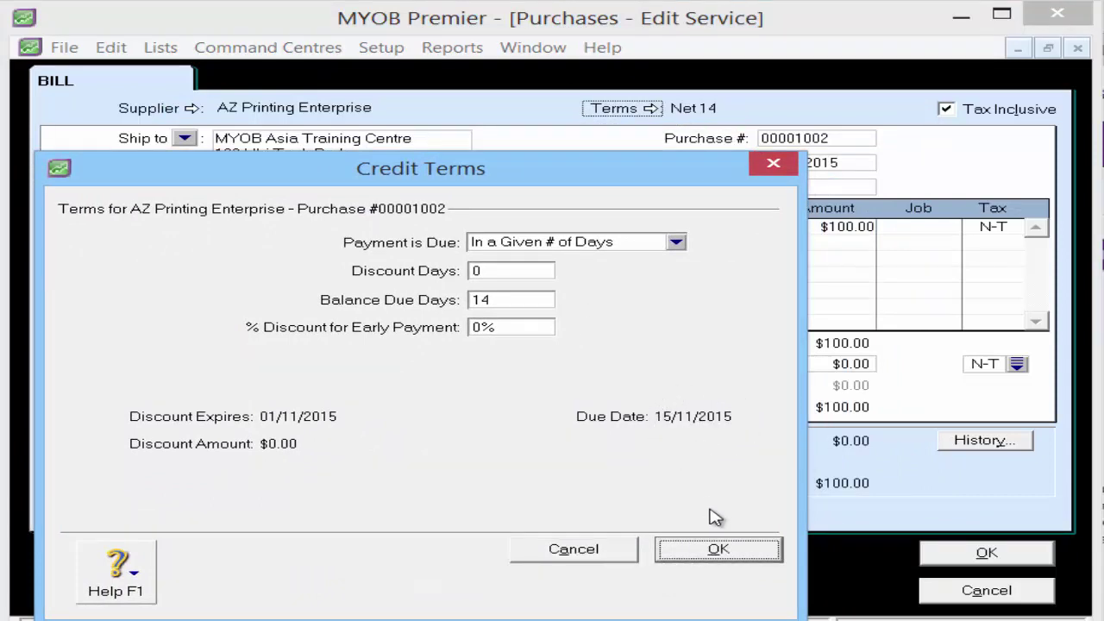
click(721, 550)
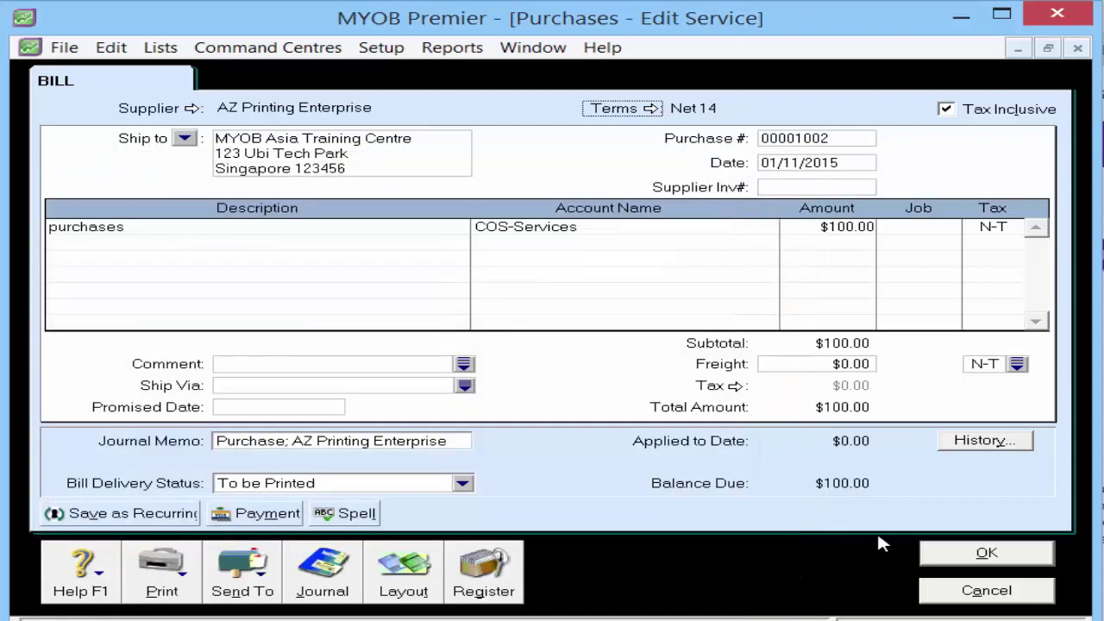
click(959, 557)
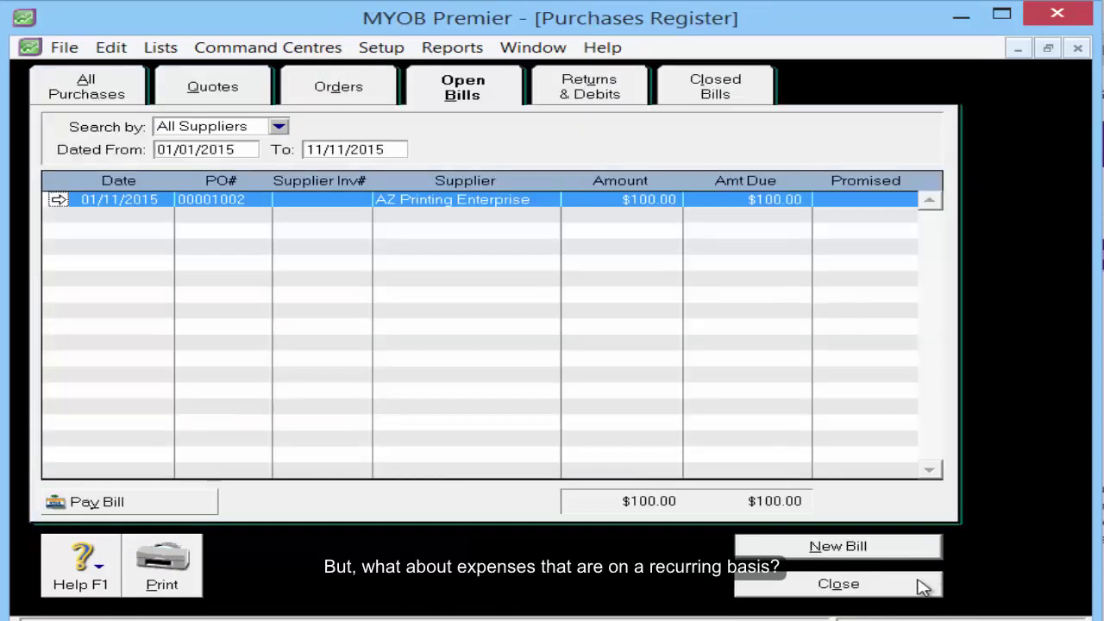
Step: Close the Purchases Register to return to the Purchases Command Centre
click(917, 584)
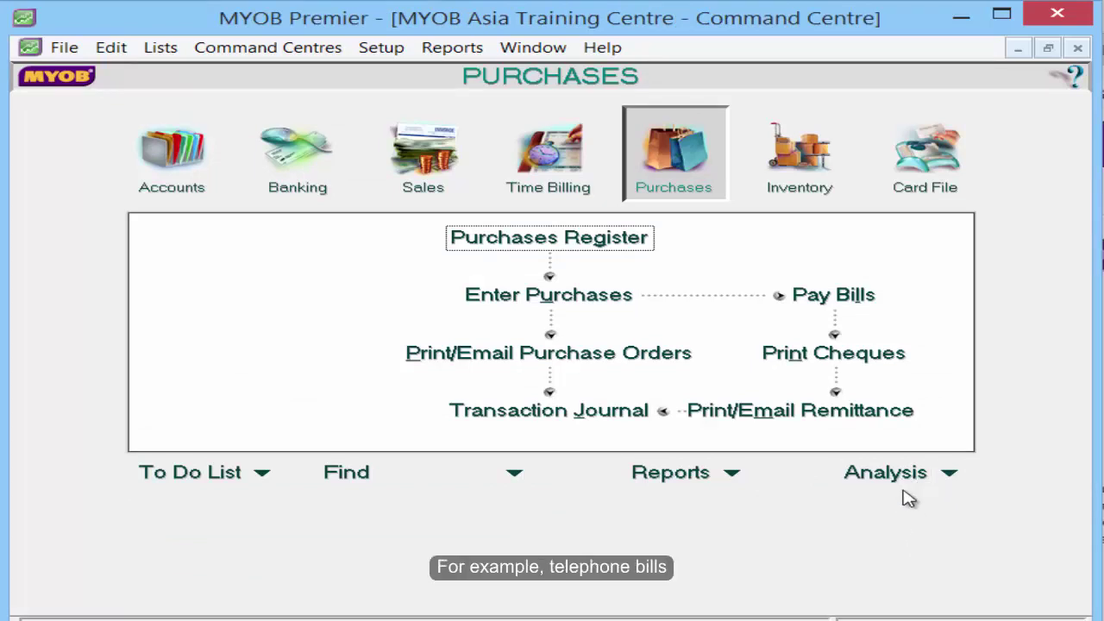
click(162, 50)
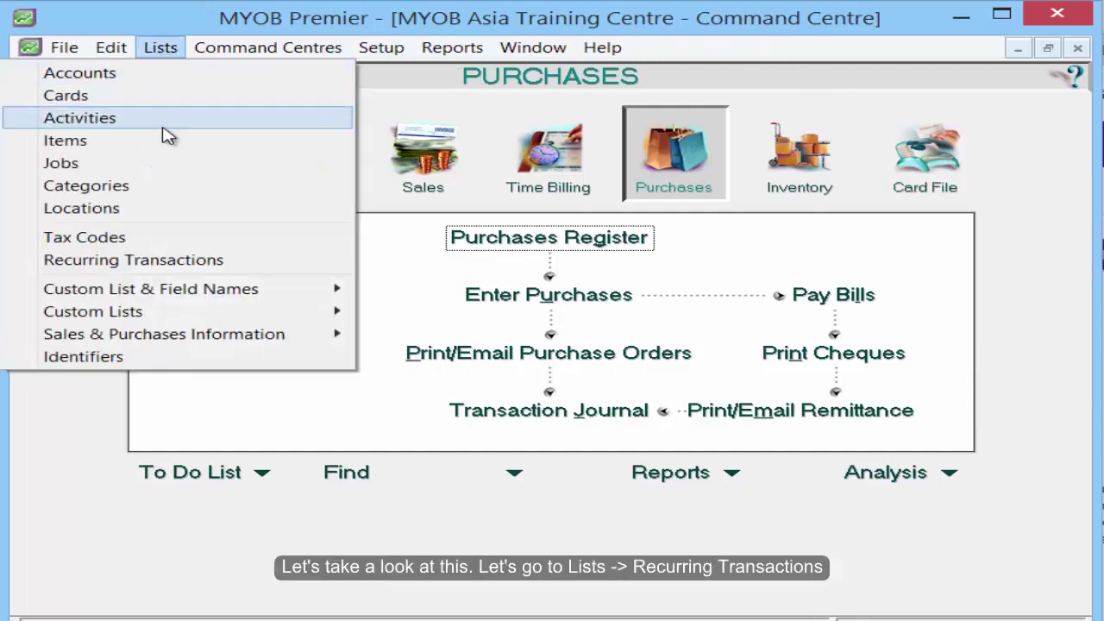
Step: Save the recurring Telephone & Fax schedule as Monthly, next due 19/11/2015
click(152, 261)
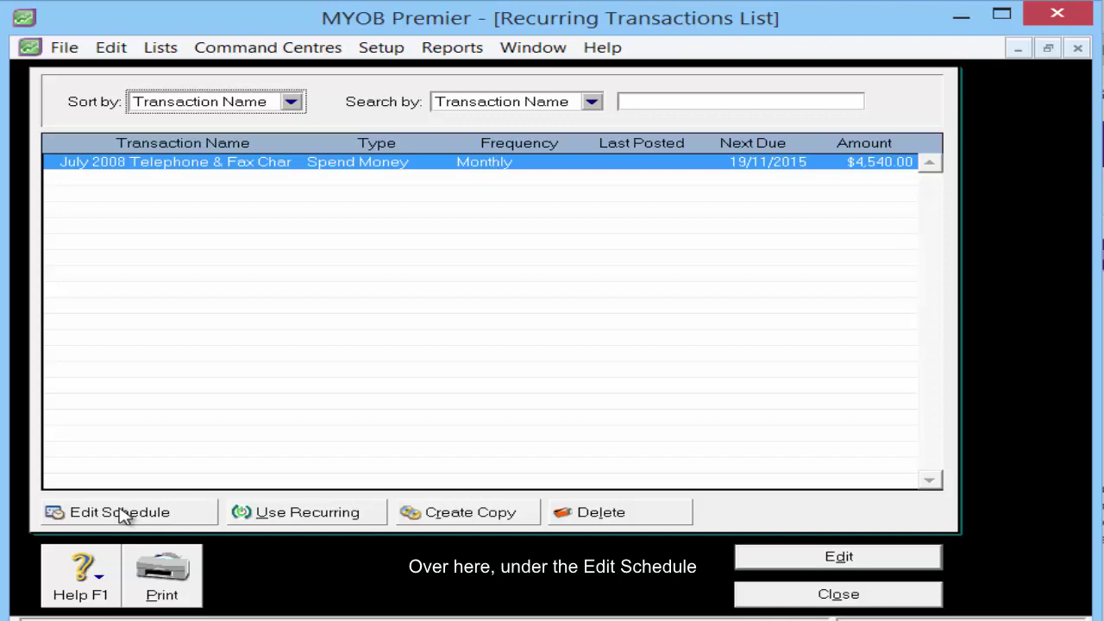
click(121, 514)
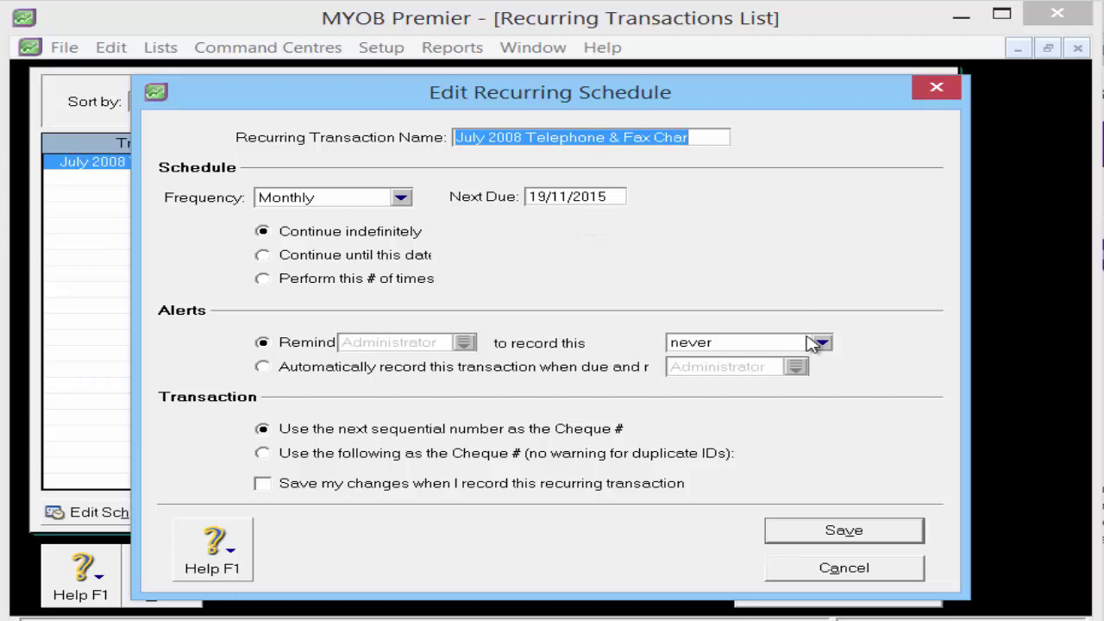
click(851, 532)
click(841, 594)
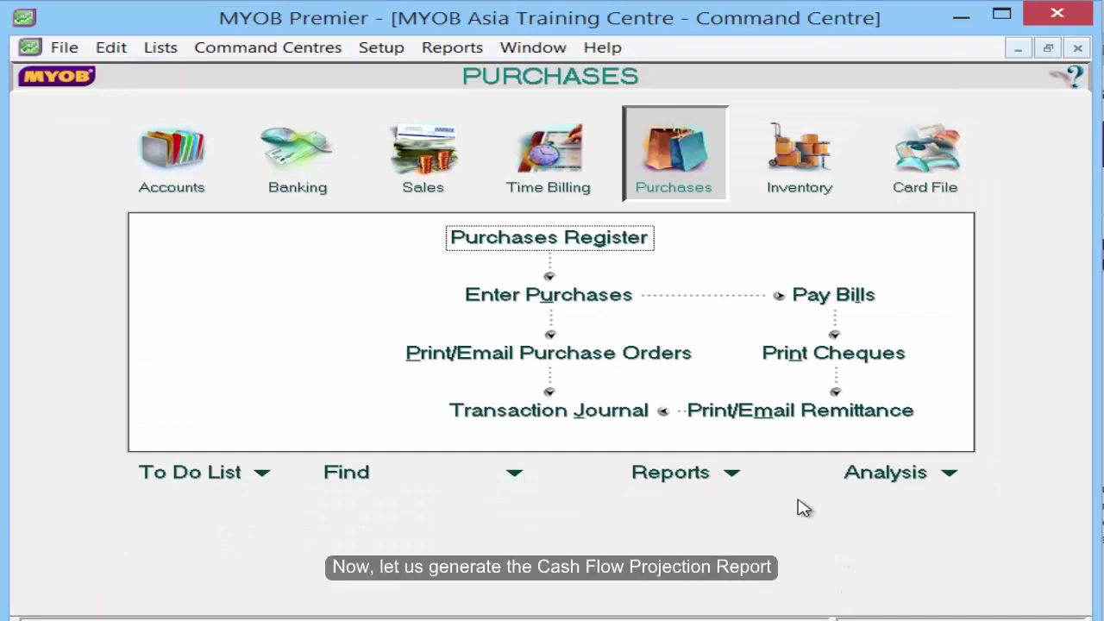
Step: Display the Banking report Cash Flow Analysis to reach the Cash Flow Worksheet
click(735, 473)
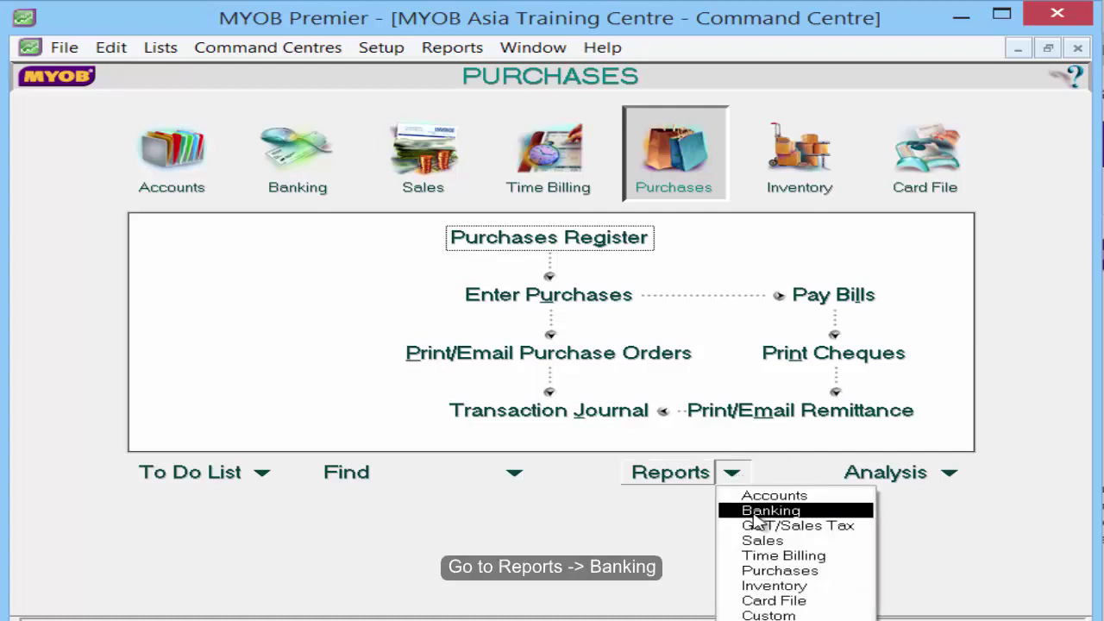
click(756, 514)
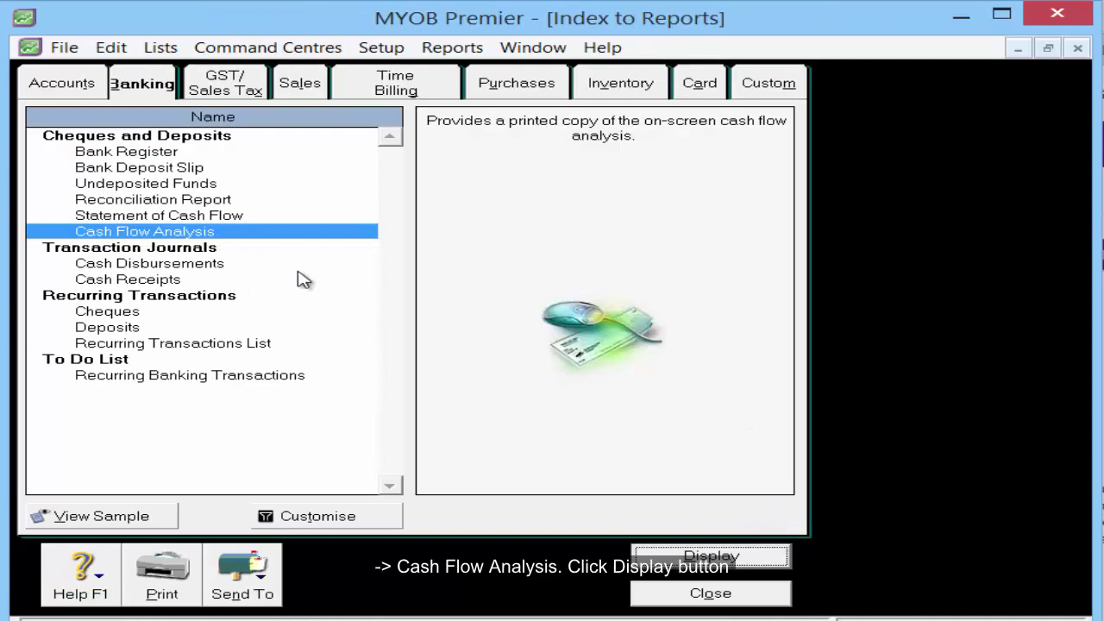
click(711, 557)
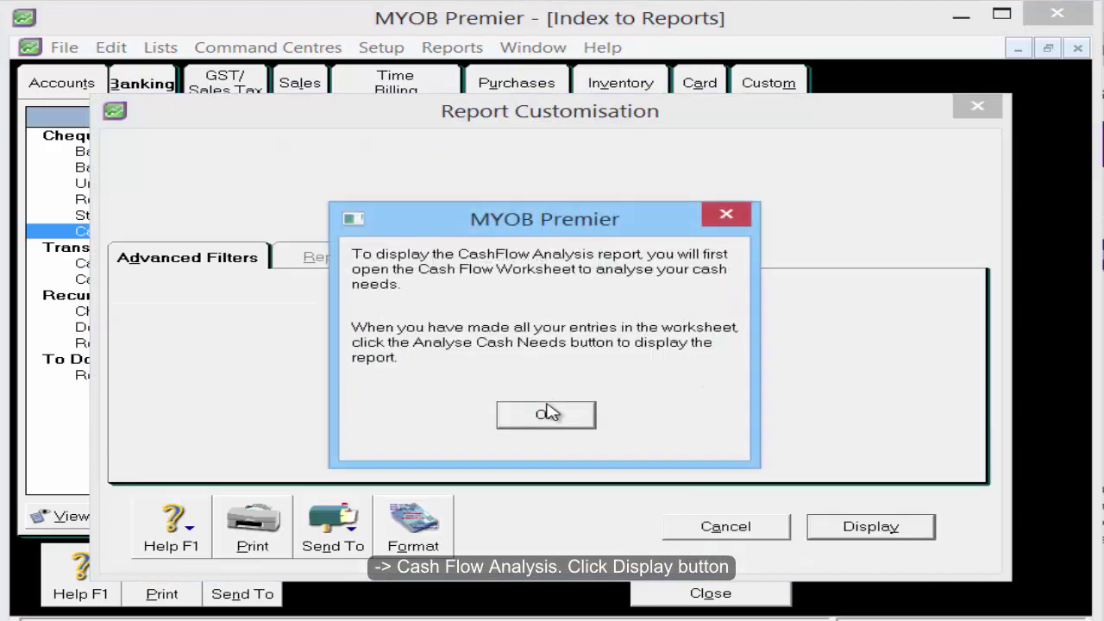
click(546, 415)
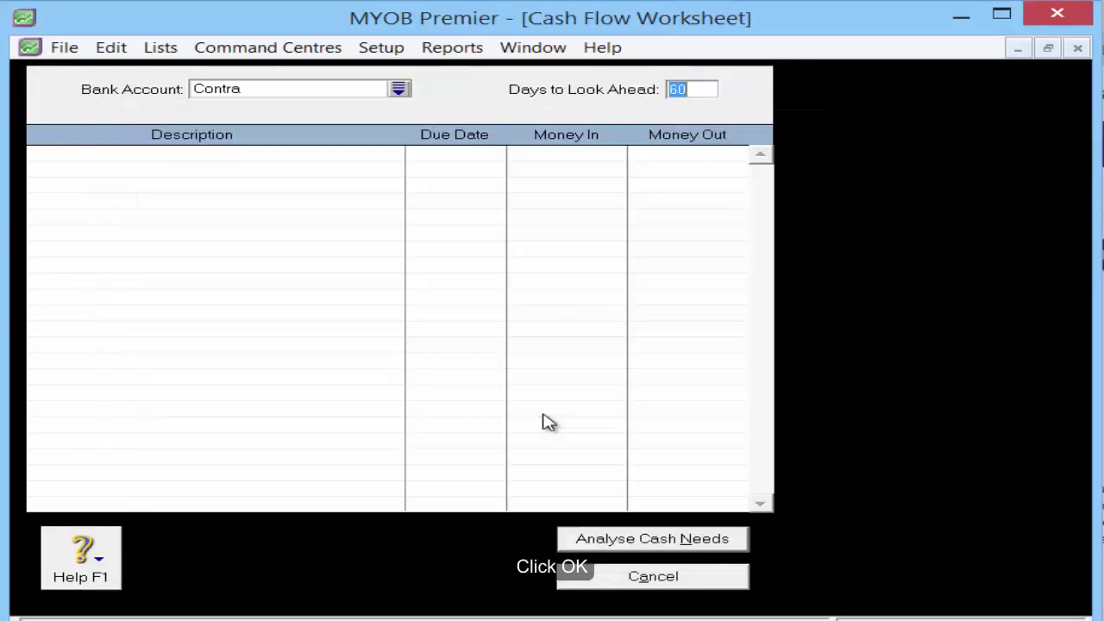
Step: Set the worksheet to the HSBC bank account with 30 days to look ahead
click(400, 91)
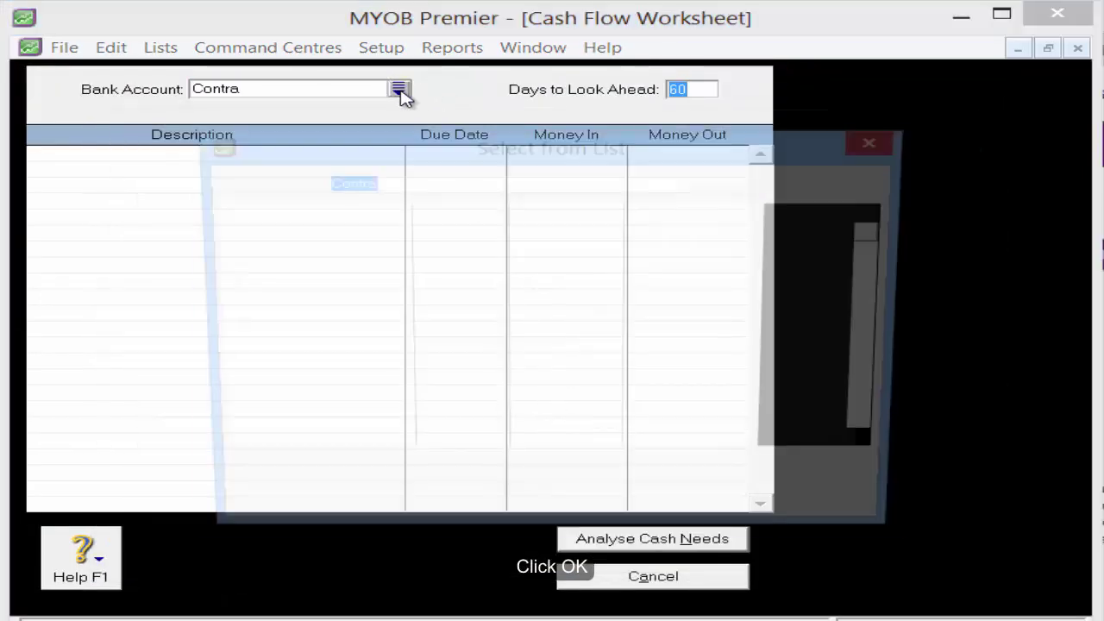
click(343, 227)
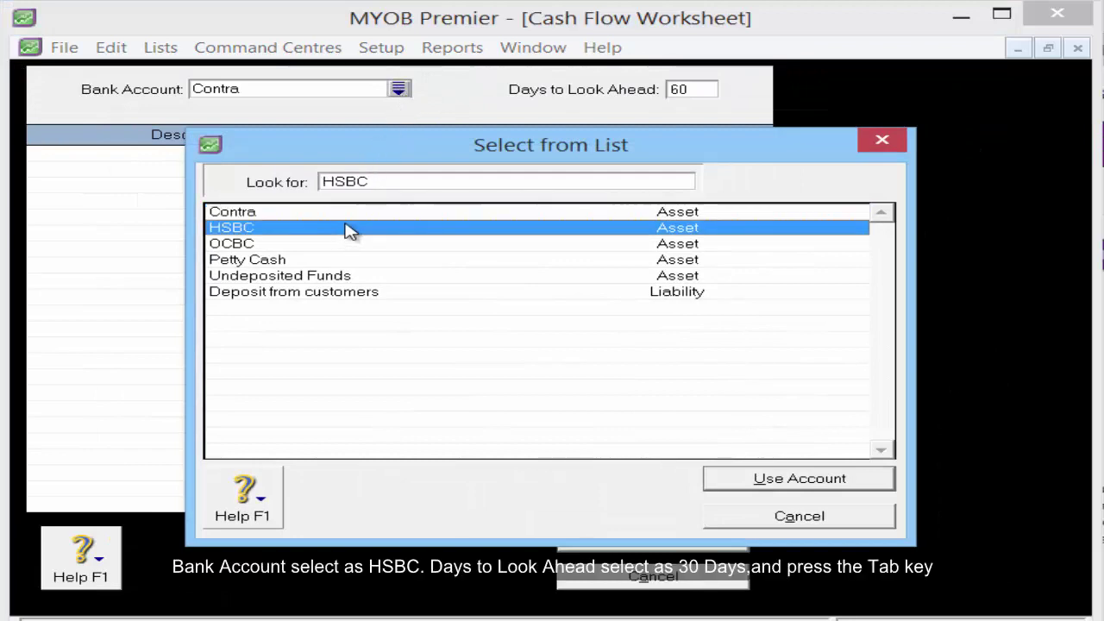
click(781, 477)
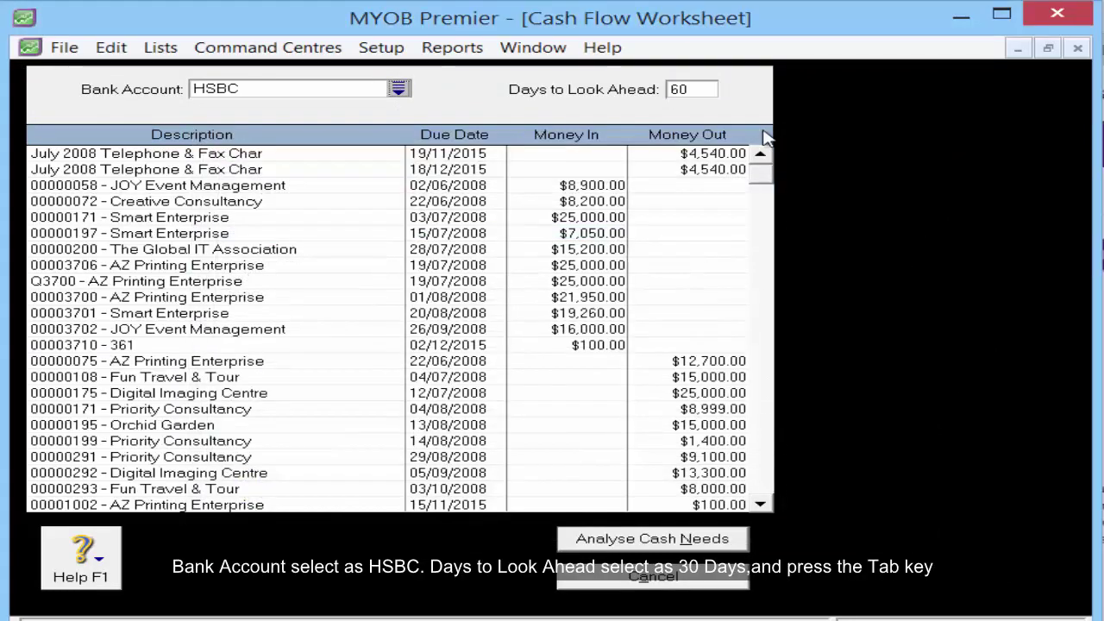
click(693, 88)
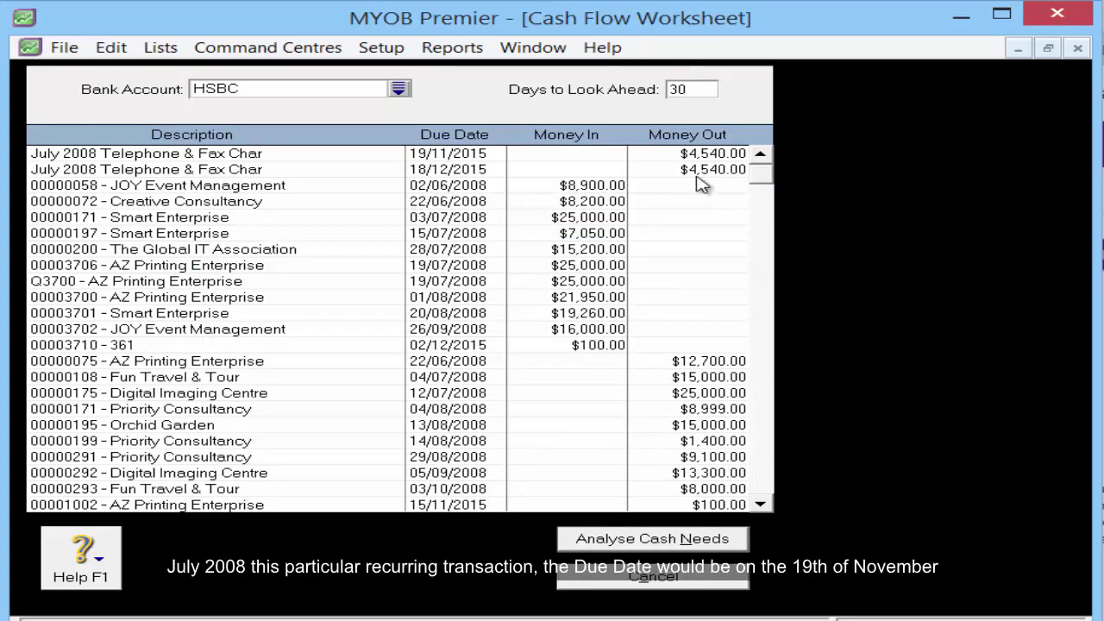
key(Tab)
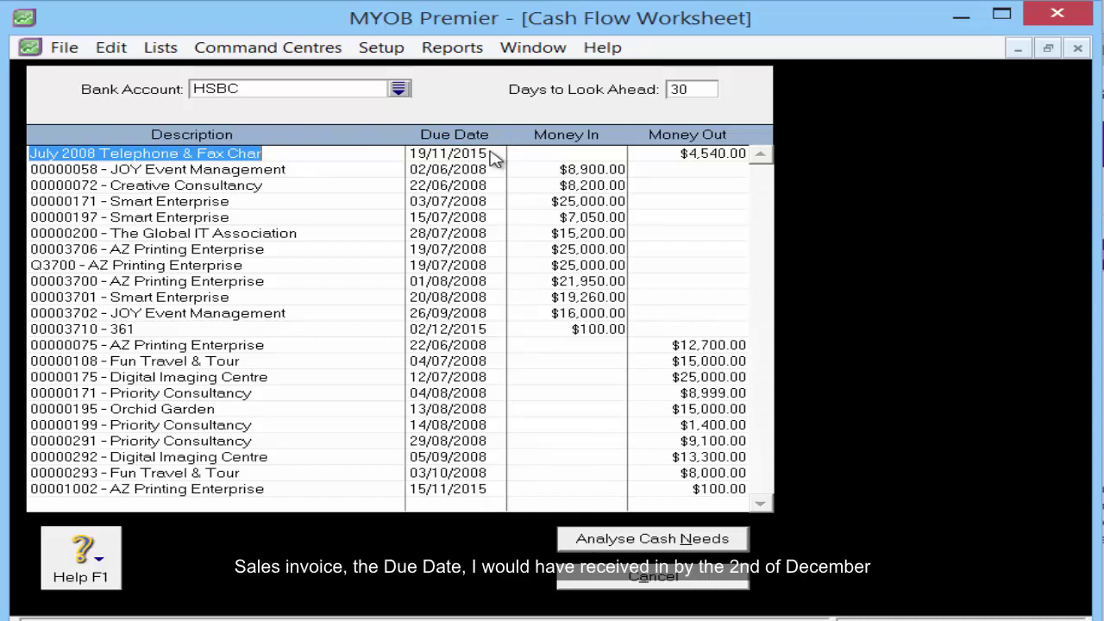
Step: Review the 00003710 - 361 invoice's due date and the AZ Printing Enterprise purchase
click(85, 331)
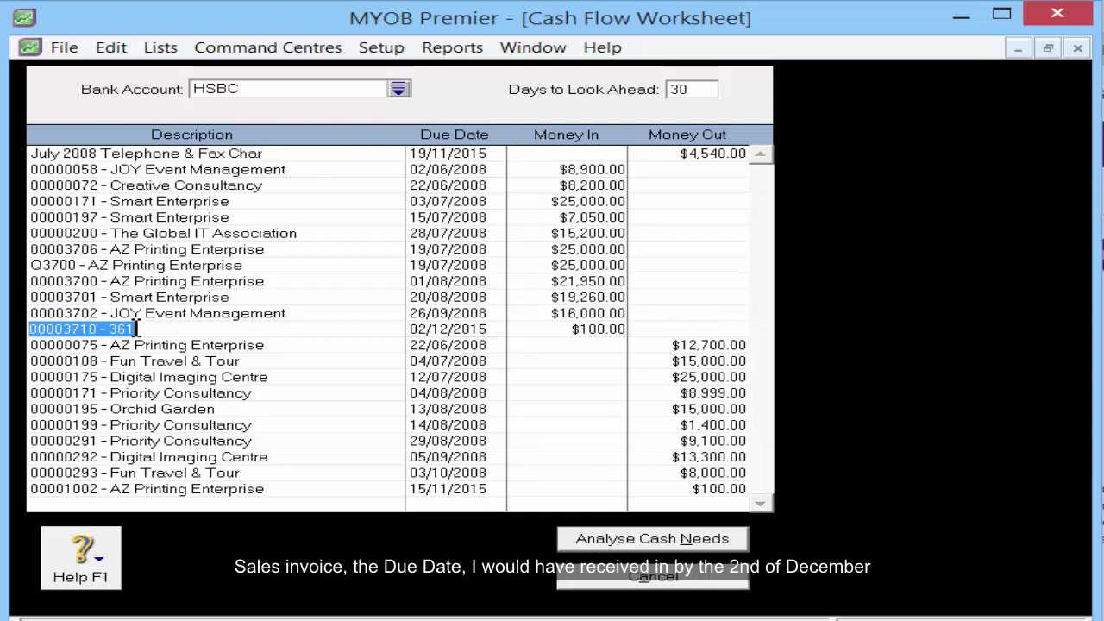
click(432, 333)
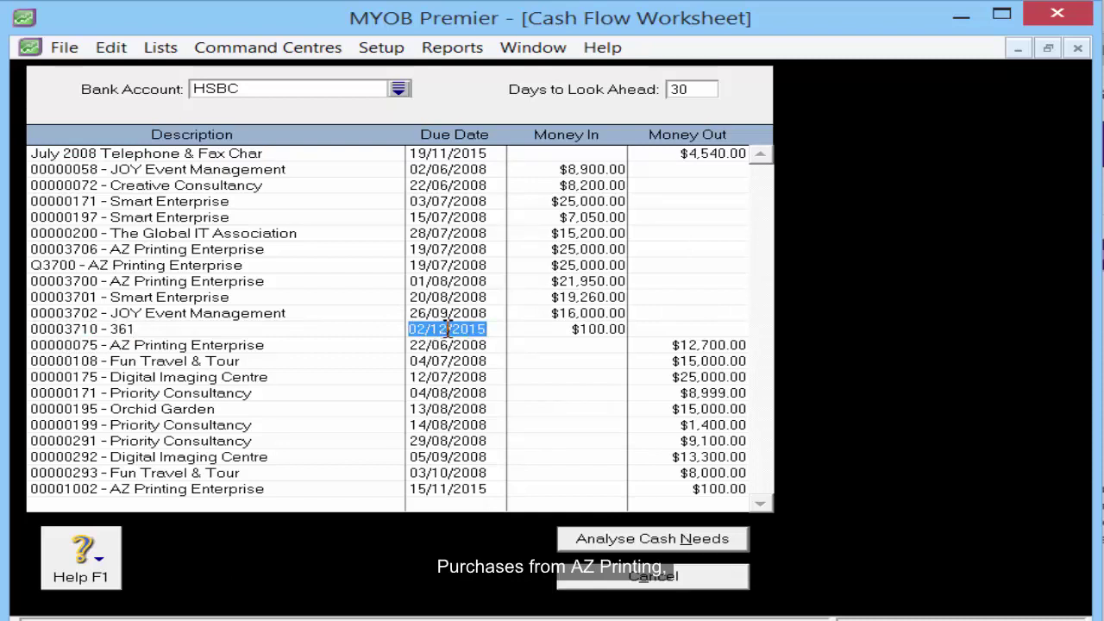
click(72, 492)
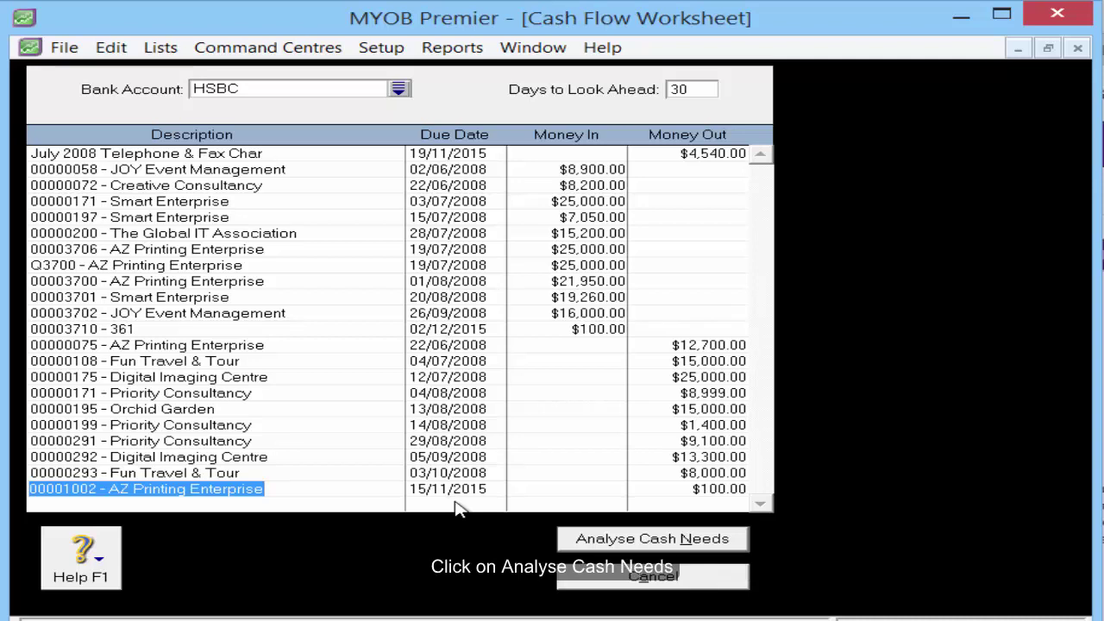
Step: Analyse HSBC cash needs and scroll through the projected Cash Available breakdown
click(715, 540)
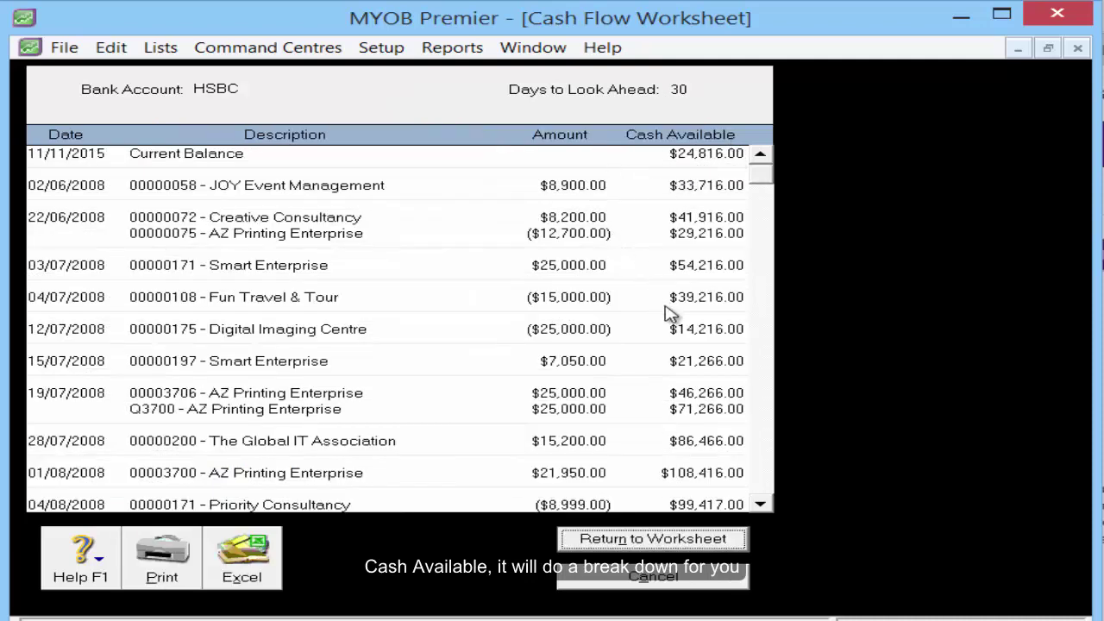
click(762, 505)
click(762, 504)
click(762, 504)
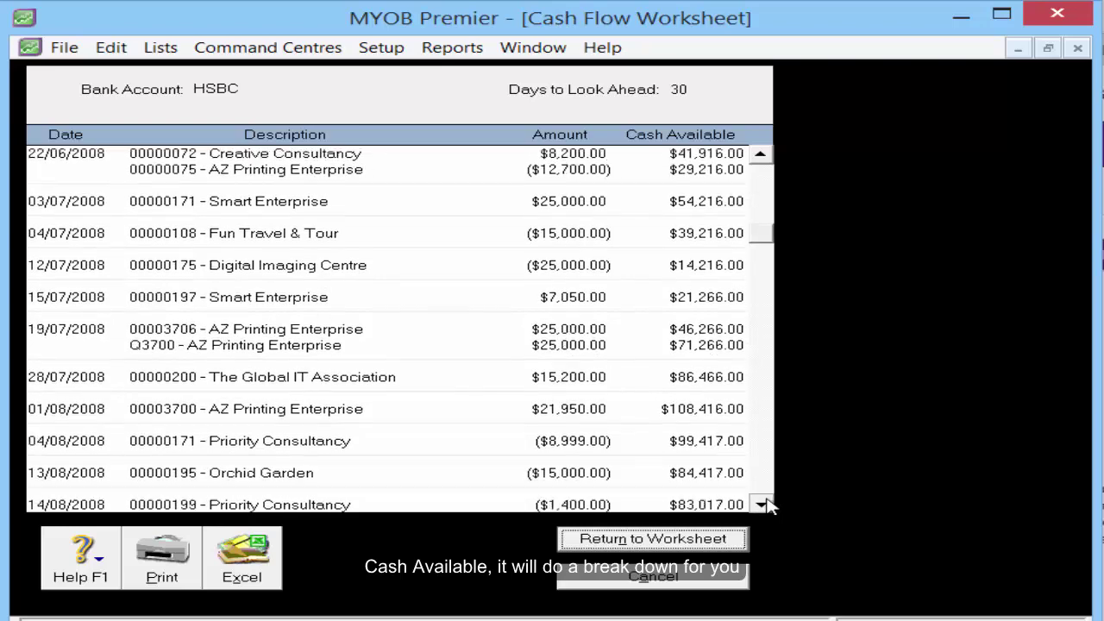
click(762, 505)
click(762, 504)
click(762, 505)
click(762, 505)
click(763, 505)
click(762, 504)
click(258, 578)
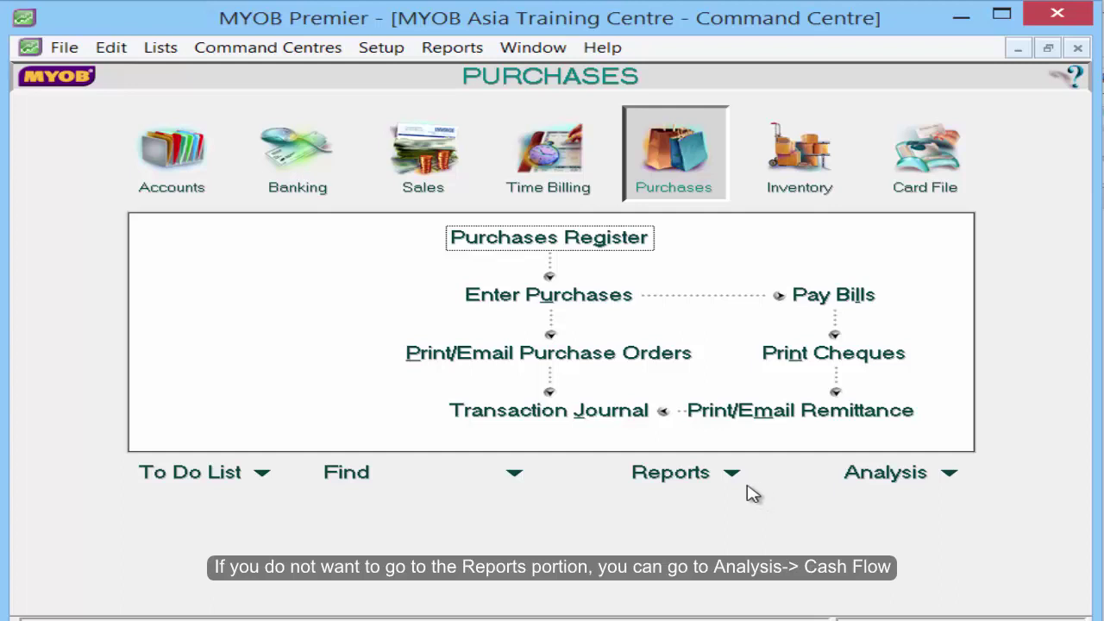
Step: Reopen the Cash Flow Worksheet via Analysis, set to HSBC with a 30-day look-ahead
click(949, 474)
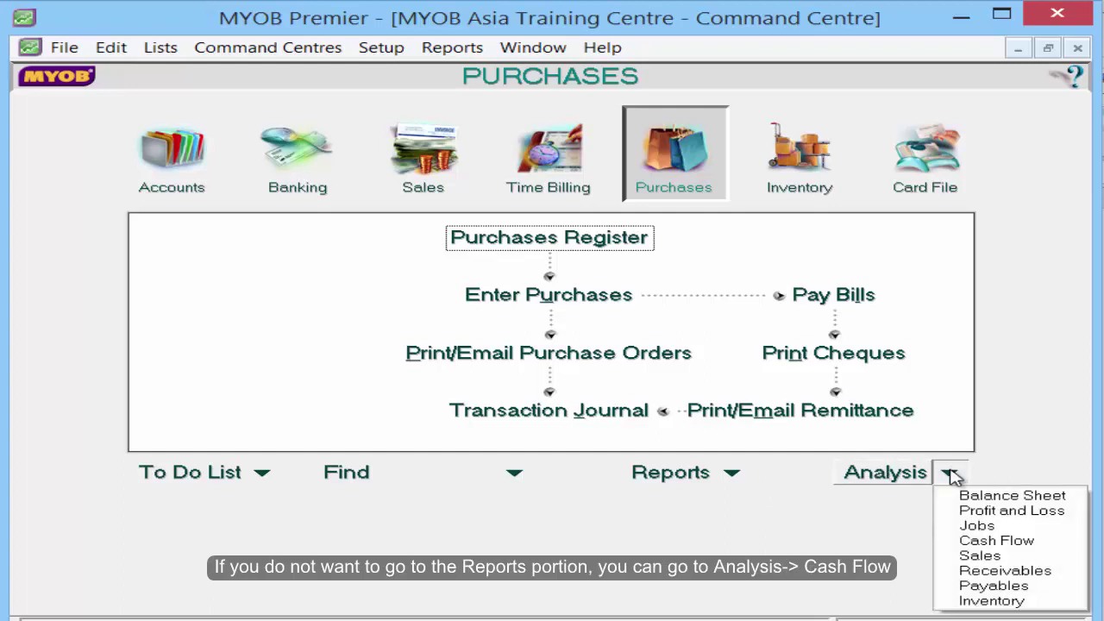
click(1000, 540)
click(399, 89)
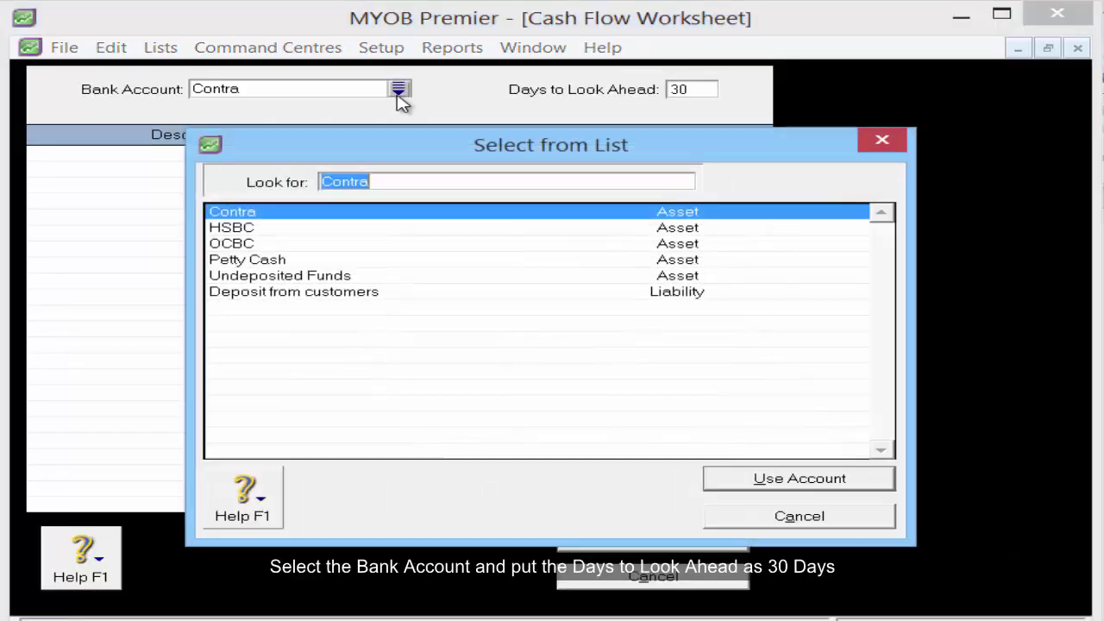
click(435, 229)
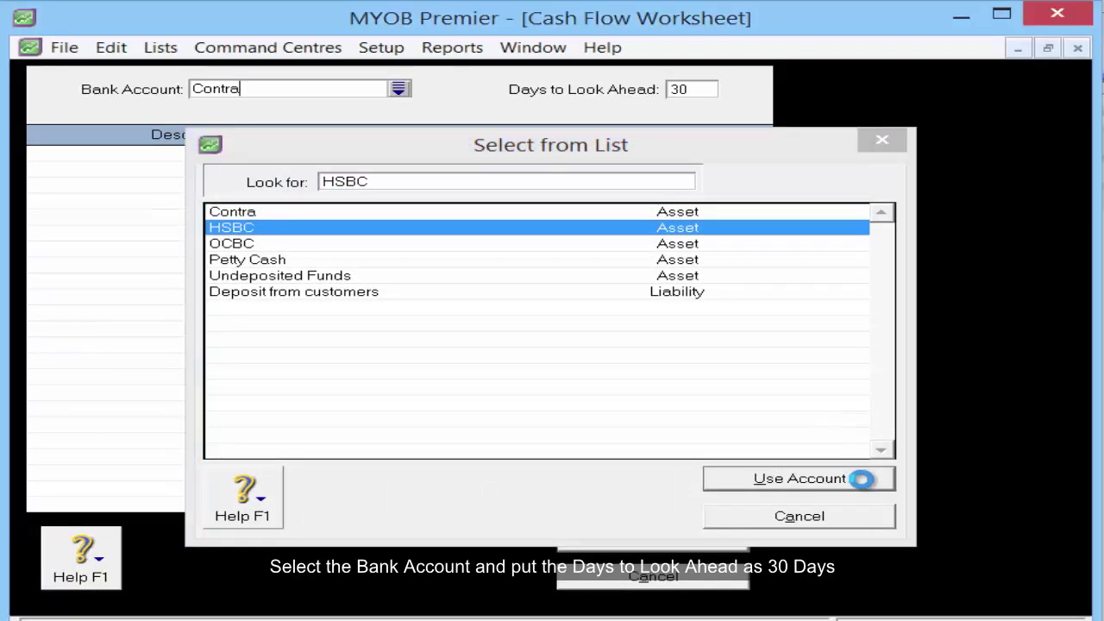
click(856, 479)
click(702, 91)
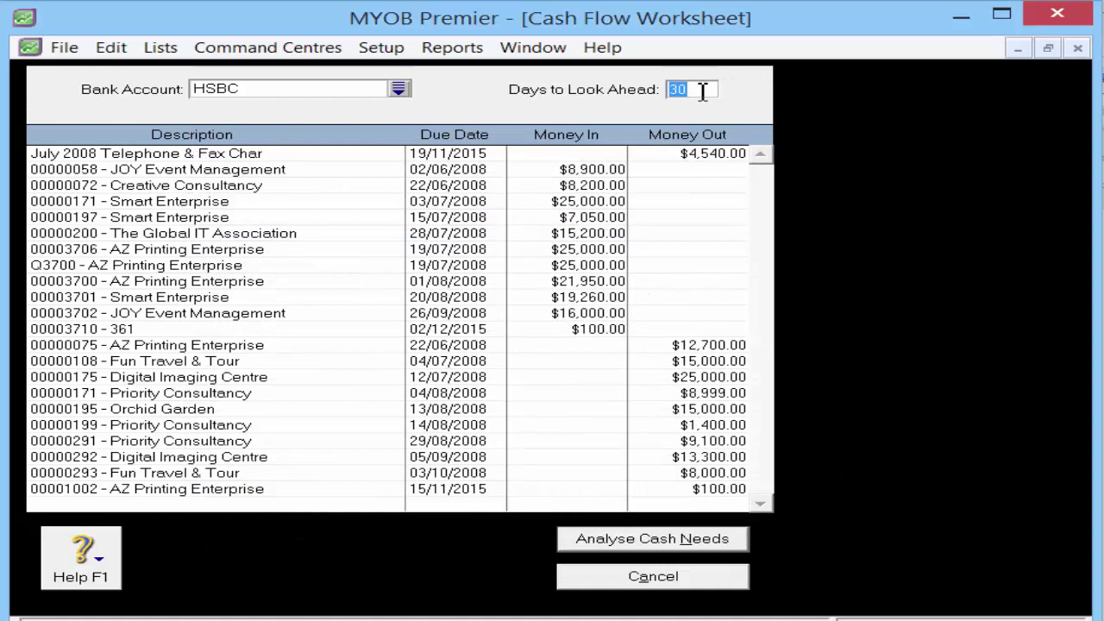